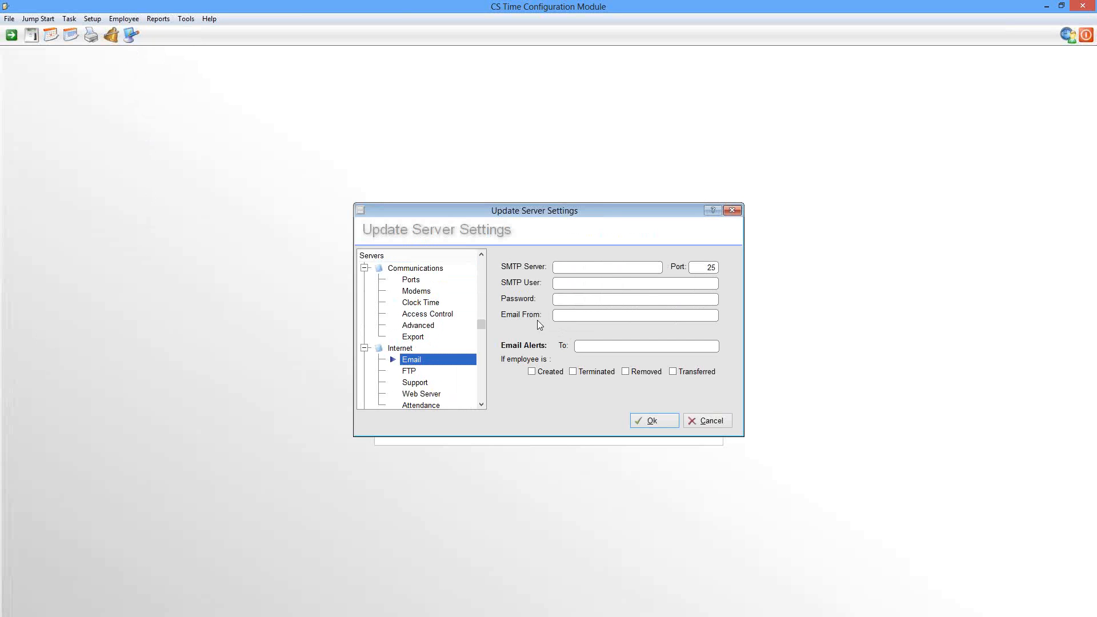
click(69, 19)
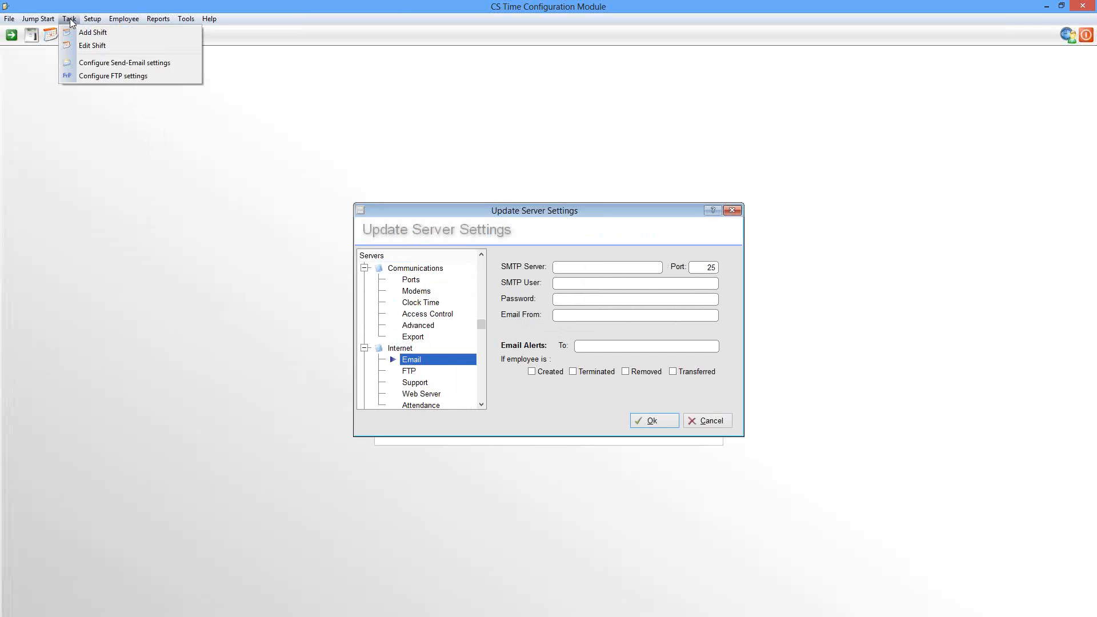
click(79, 65)
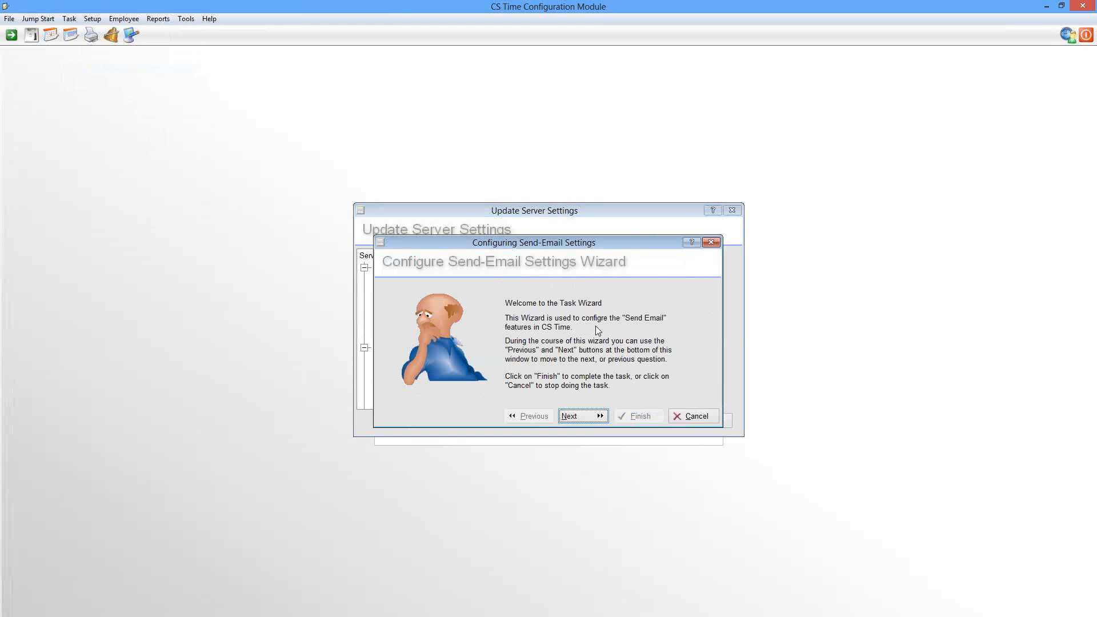
click(695, 421)
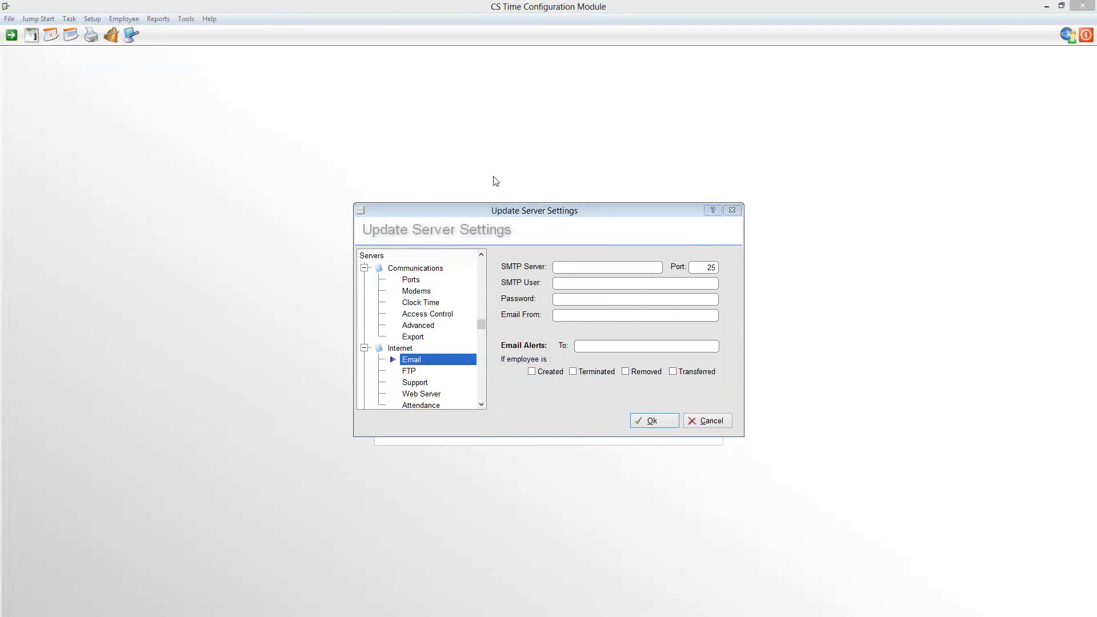
Set the SMTP server to 192.168.40.10 and enter the account's e-mail address as the SMTP user
click(564, 267)
text(192.168.40.10)
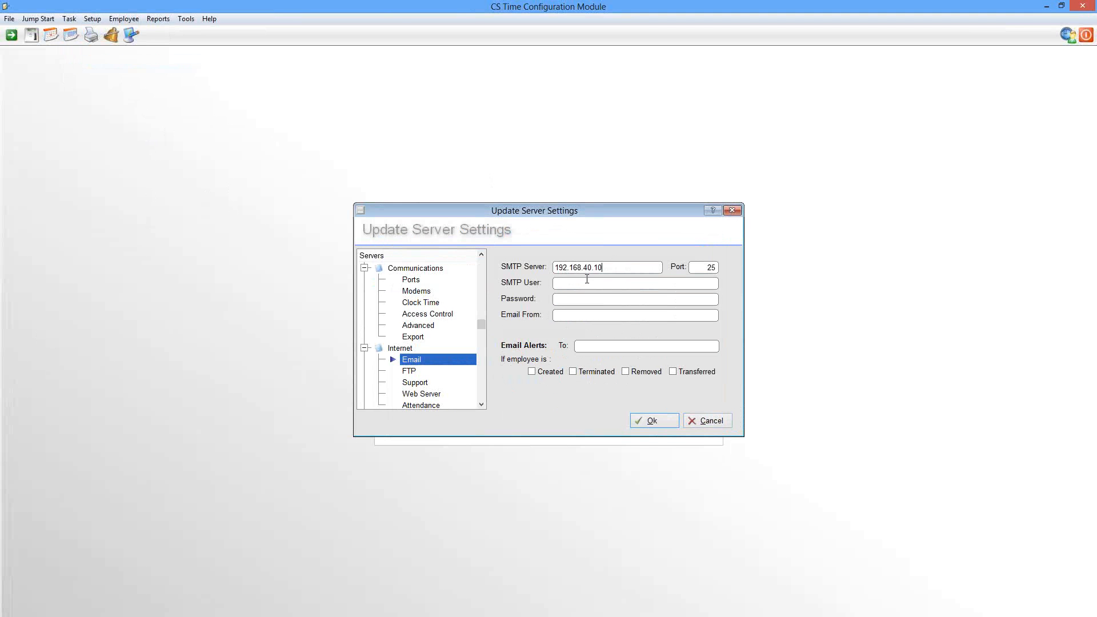
click(584, 285)
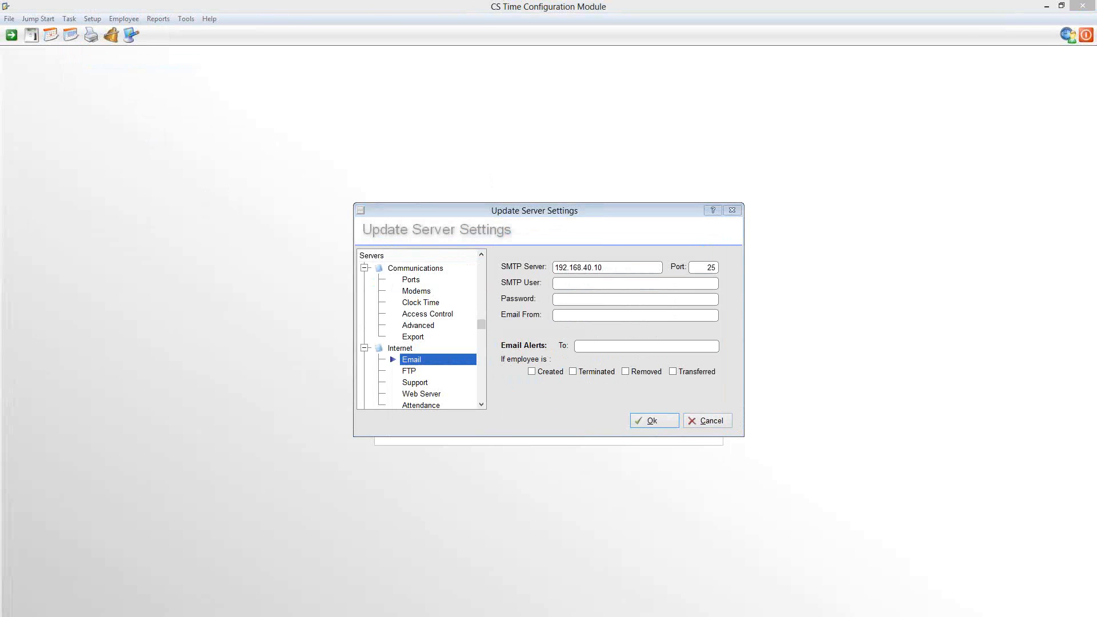
click(595, 283)
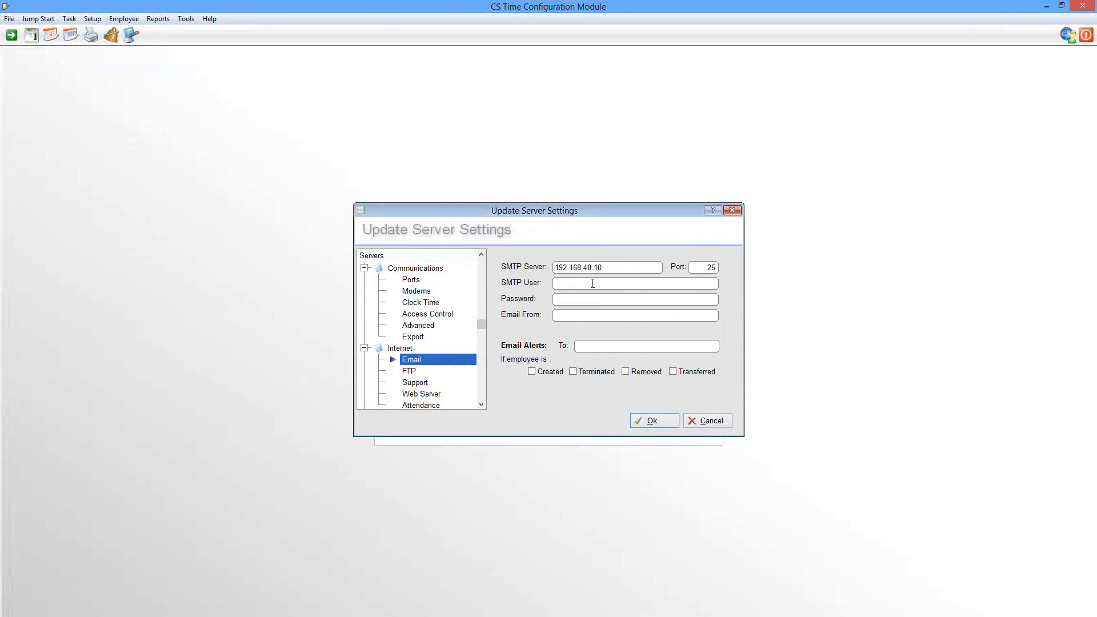
key(ctrl+v)
Enter the SMTP account password and the sender's e-mail address, and save the server settings
click(590, 300)
text(************)
key(Tab)
key(ctrl+v)
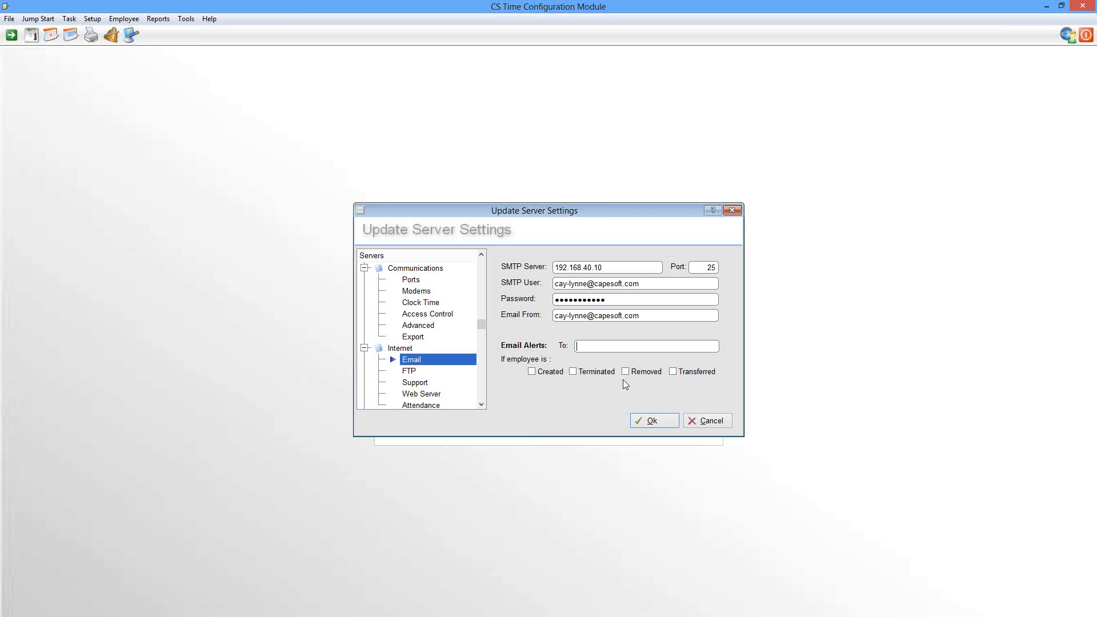
click(652, 423)
Send the Audit- Day Shift Setup report by e-mail, entering the recipient's e-mail address
click(91, 35)
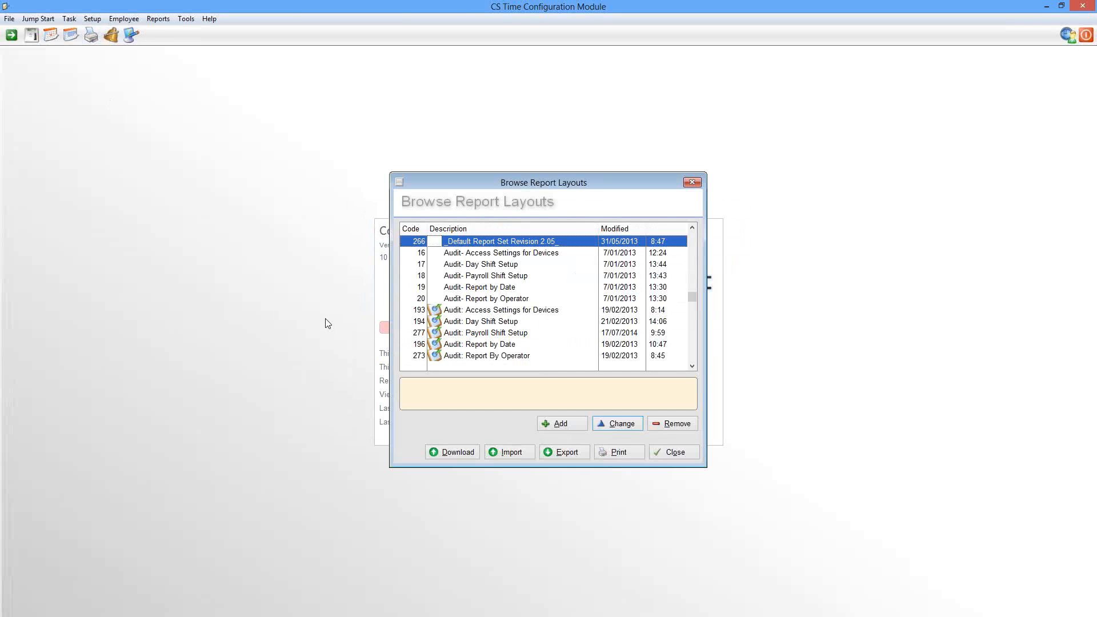
click(480, 266)
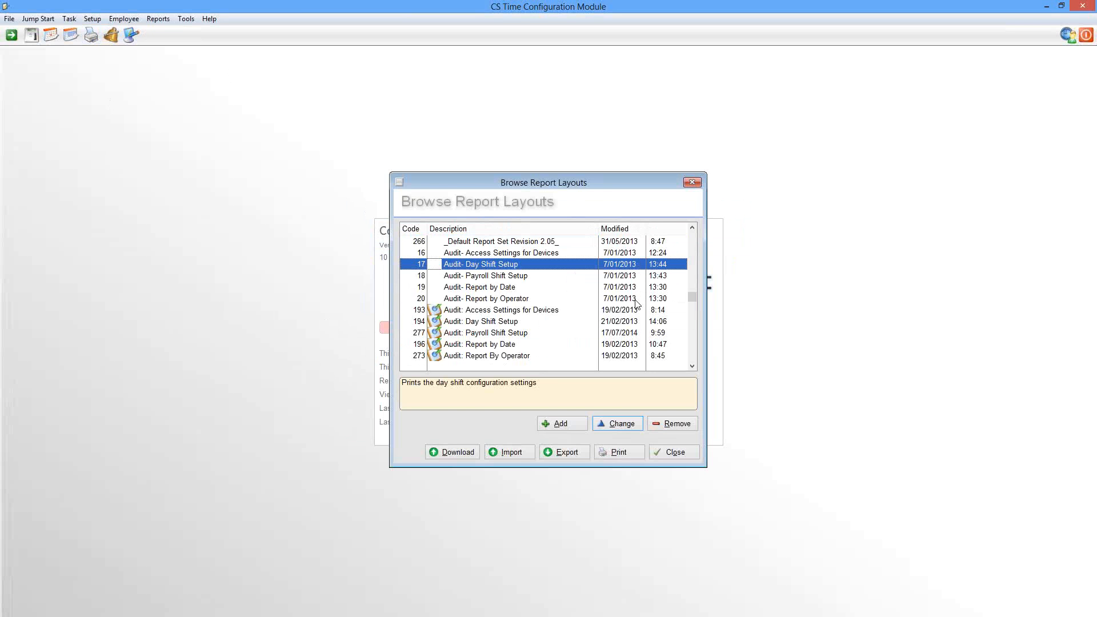
click(608, 455)
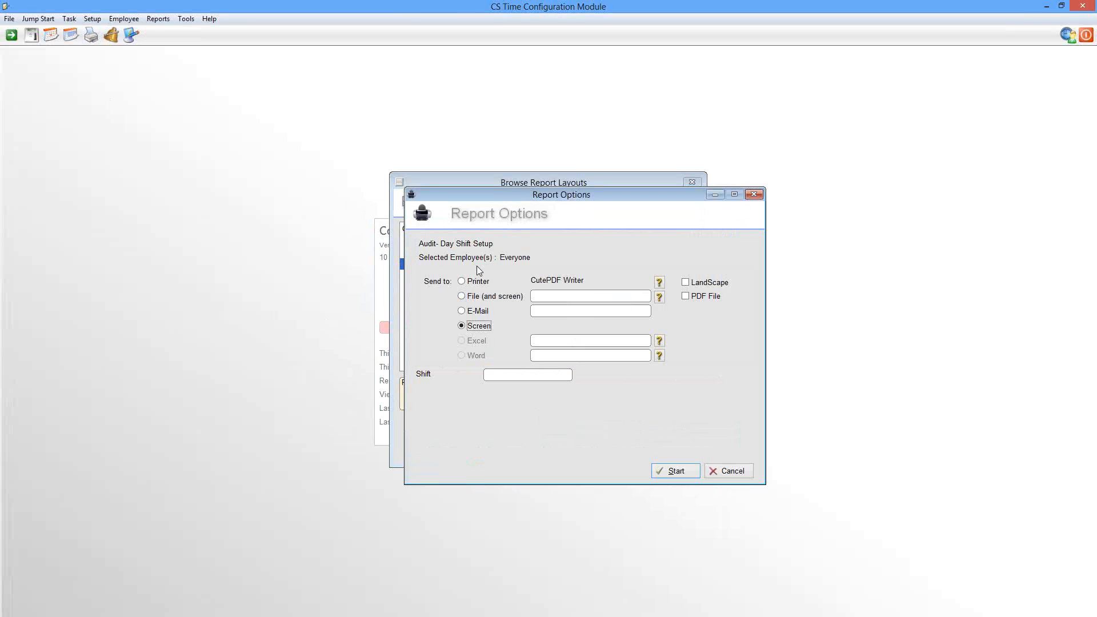
click(466, 312)
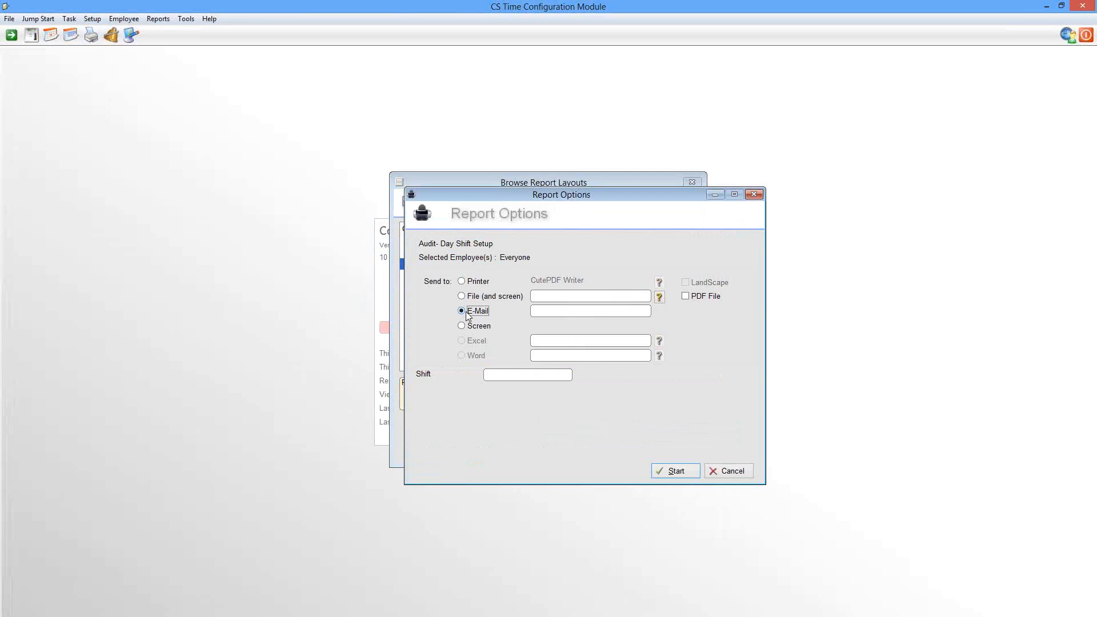
click(555, 311)
key(ctrl+v)
key(BackSpace)
click(676, 471)
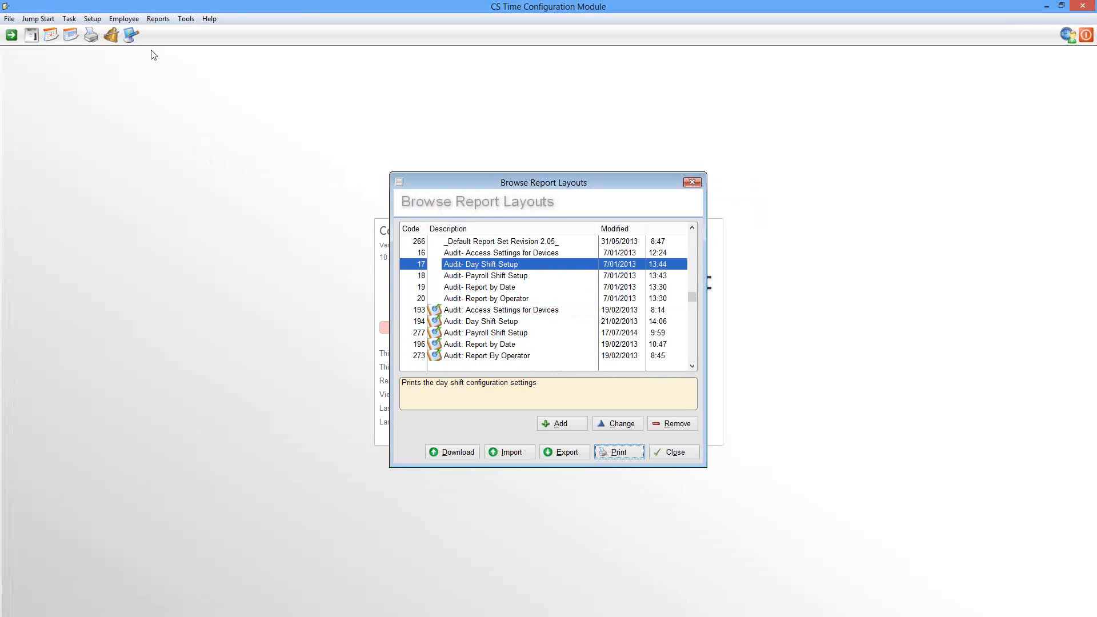
Change the SMTP server address to 192.168.10.10 in the server's Internet e-mail settings and save it
click(130, 36)
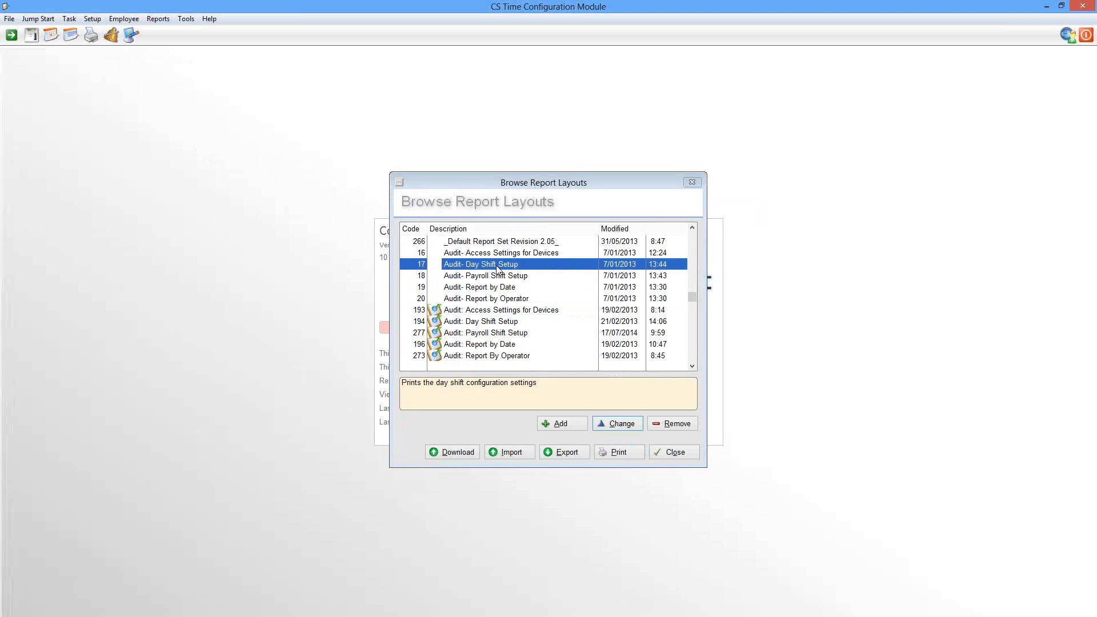
click(425, 381)
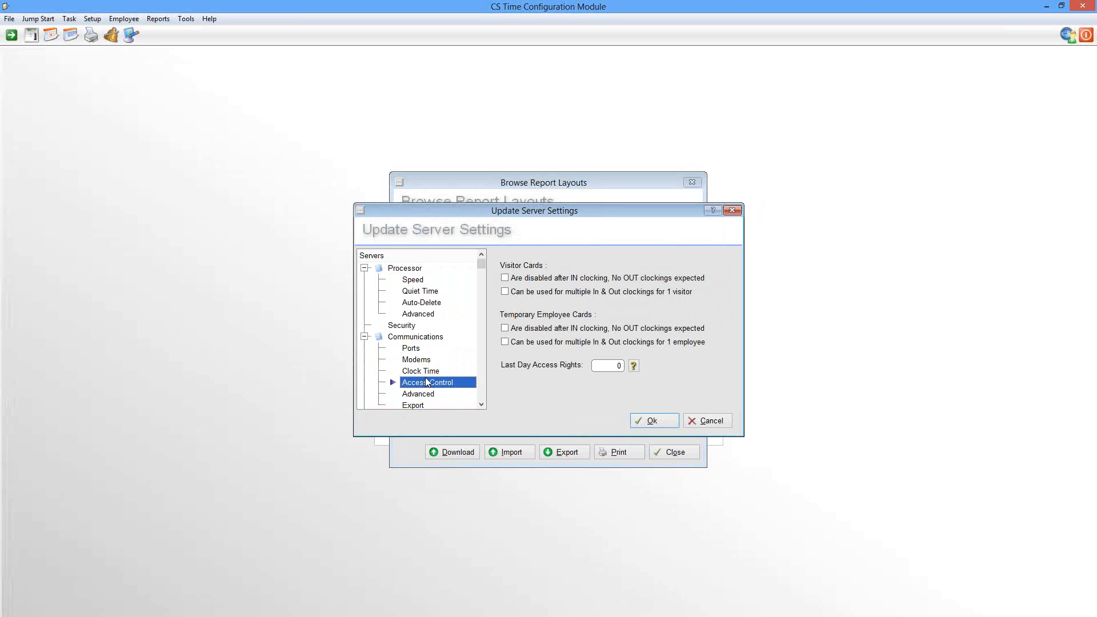
scroll(425, 378, down, 1)
click(410, 396)
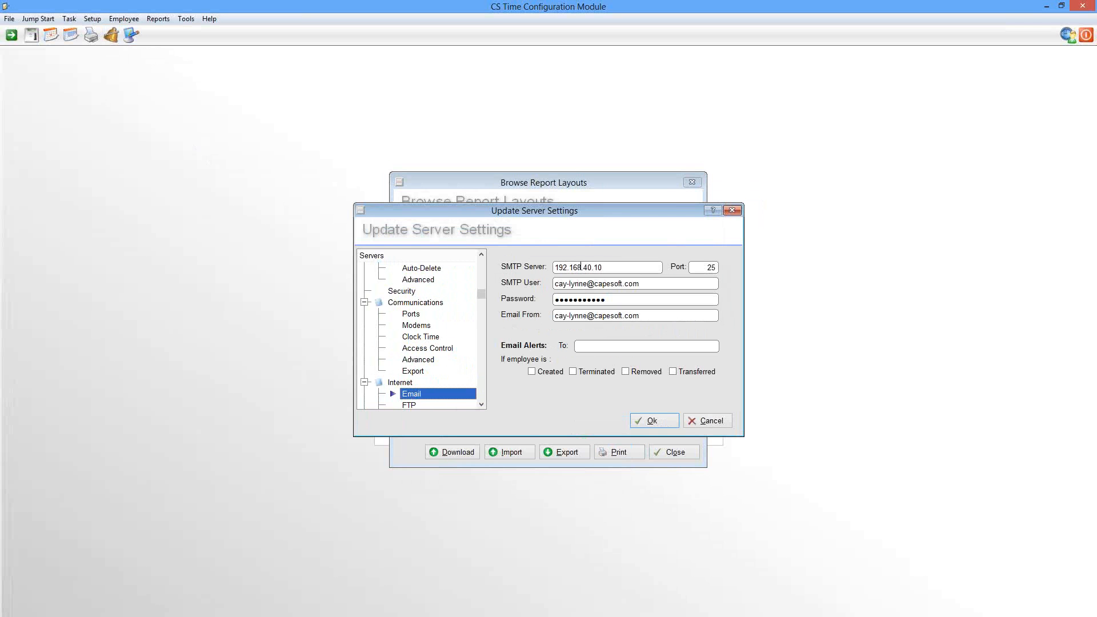
double_click(588, 267)
text(10)
click(640, 419)
Try to e-mail the Audit- Day Shift Setup report again to the same recipient and close the sending window
click(620, 453)
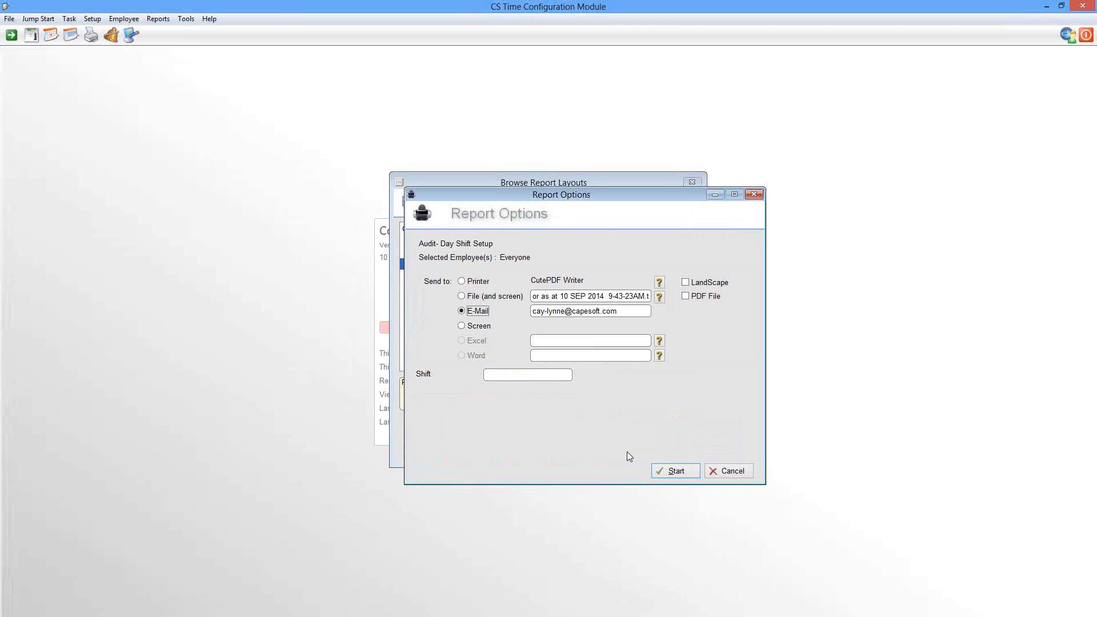
click(673, 472)
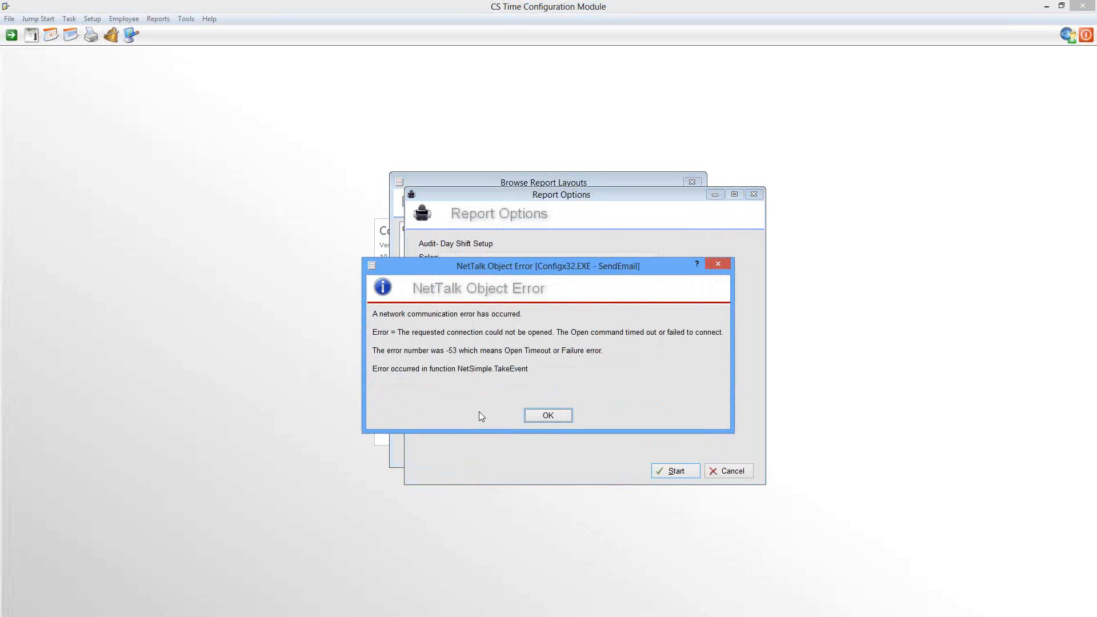
click(548, 416)
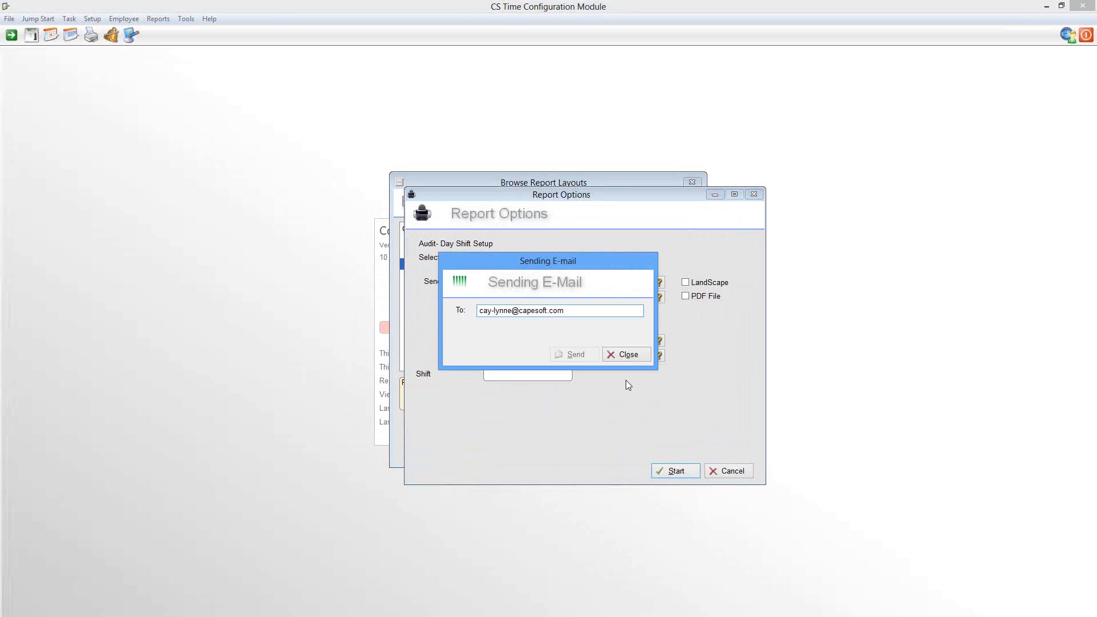
click(629, 355)
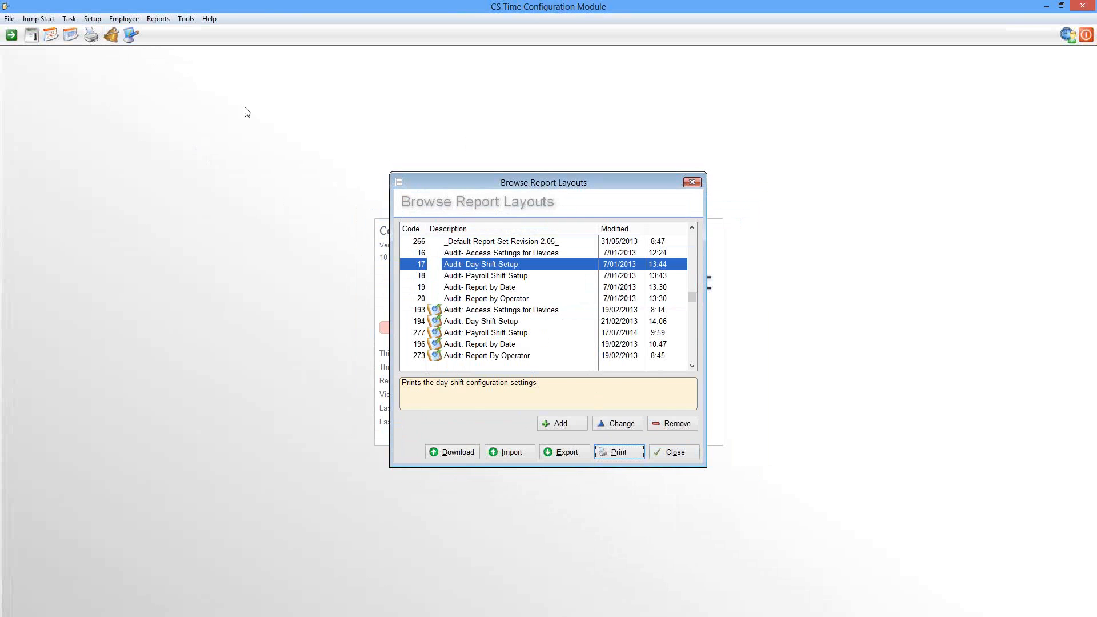
Set the SMTP server address back to 192.168.40.10, save the e-mail settings and close the report layouts
click(131, 35)
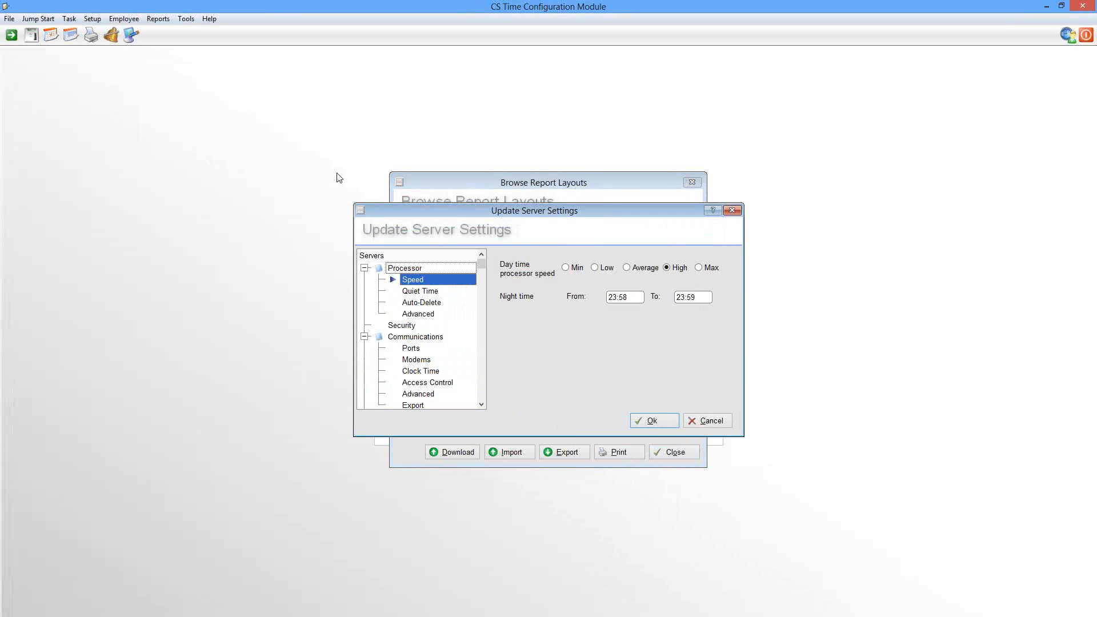
click(430, 382)
scroll(430, 376, down, 2)
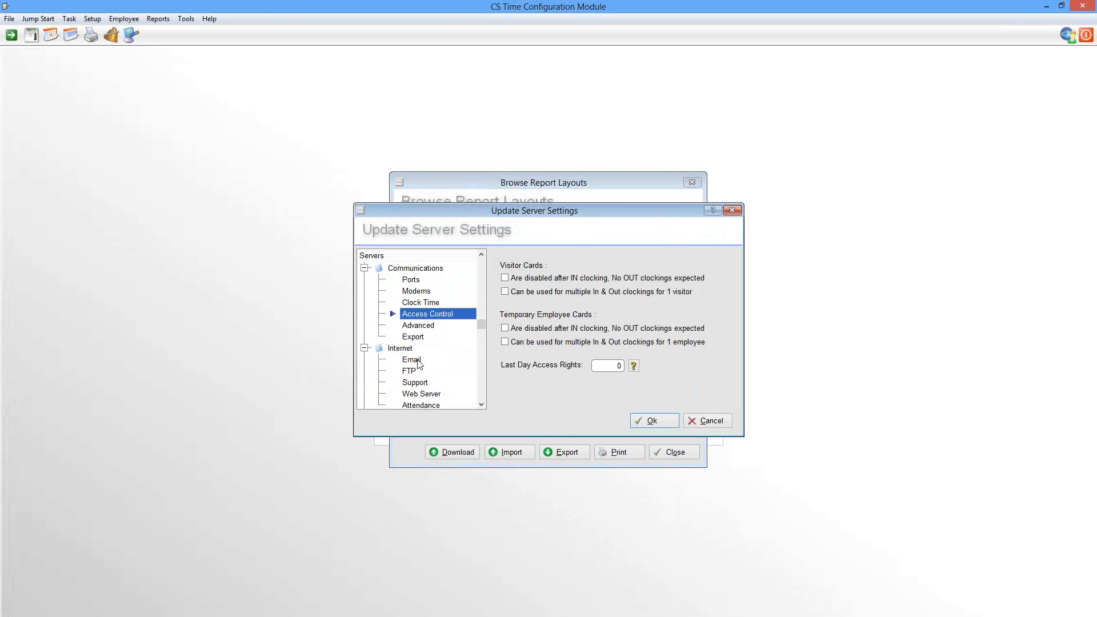
click(420, 360)
double_click(589, 267)
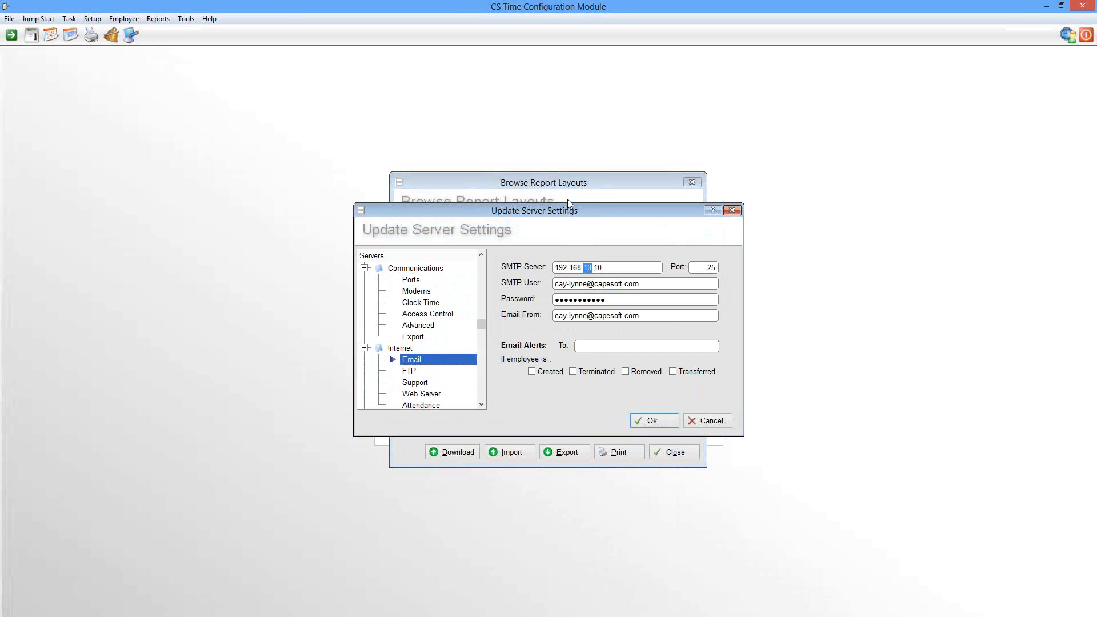
text(40)
click(638, 422)
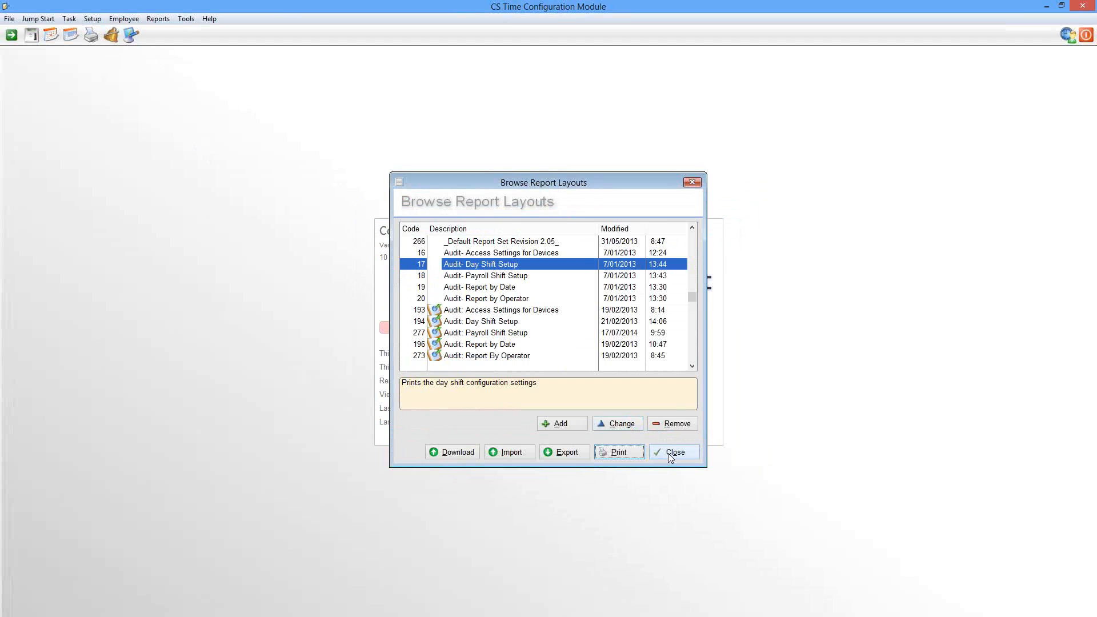
click(668, 454)
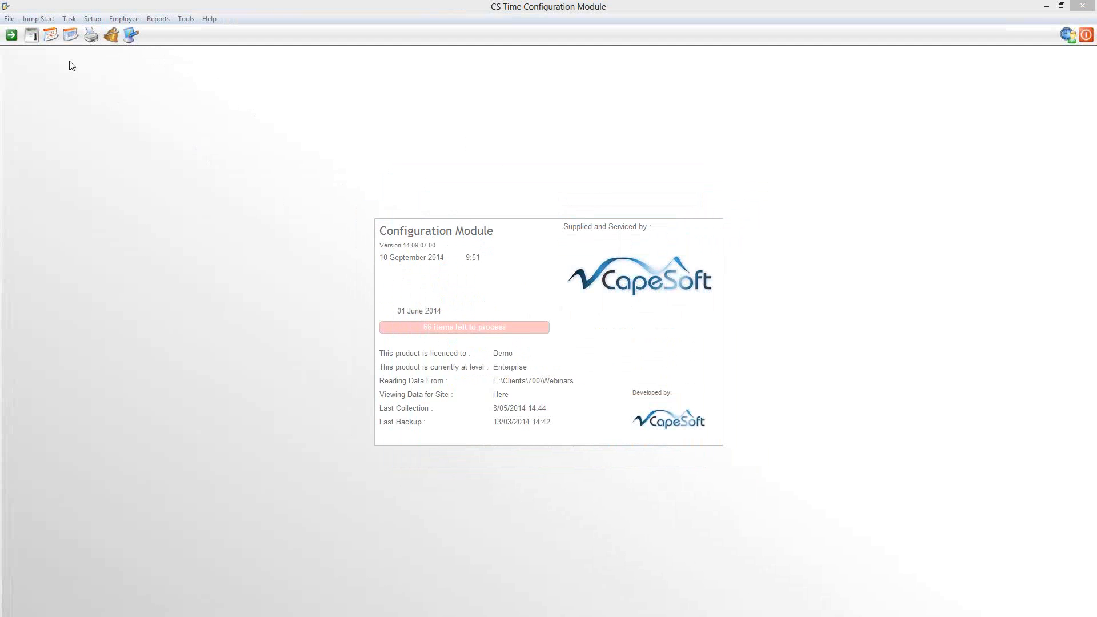
Go through the Send-Email settings wizard with the existing sender and login values, leave the support e-mail blank, and finish it
click(69, 20)
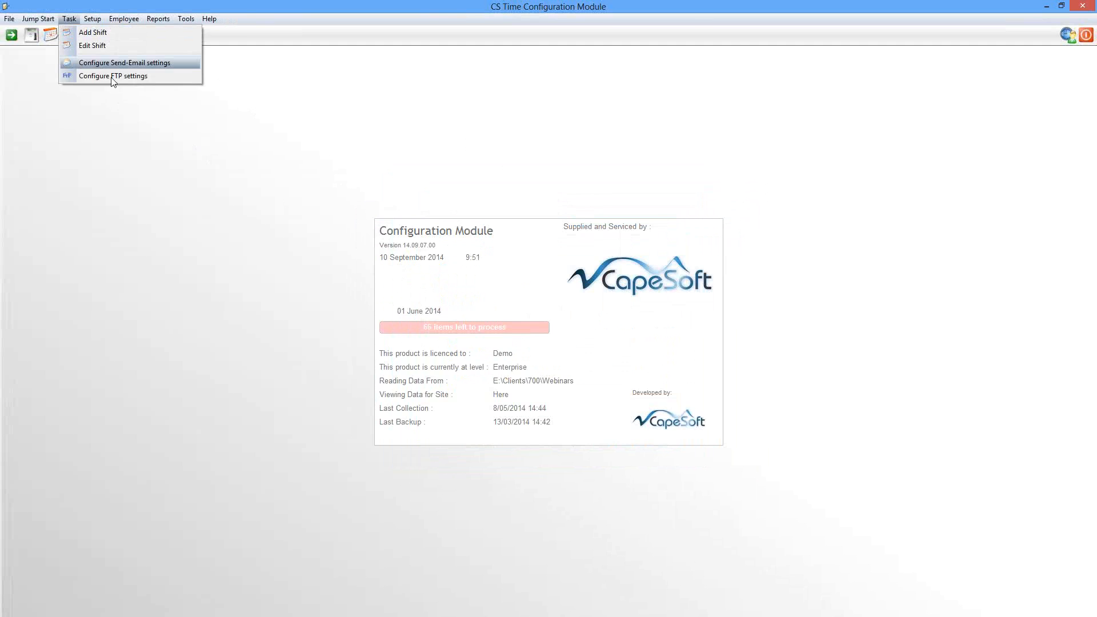
click(95, 63)
click(588, 418)
click(588, 417)
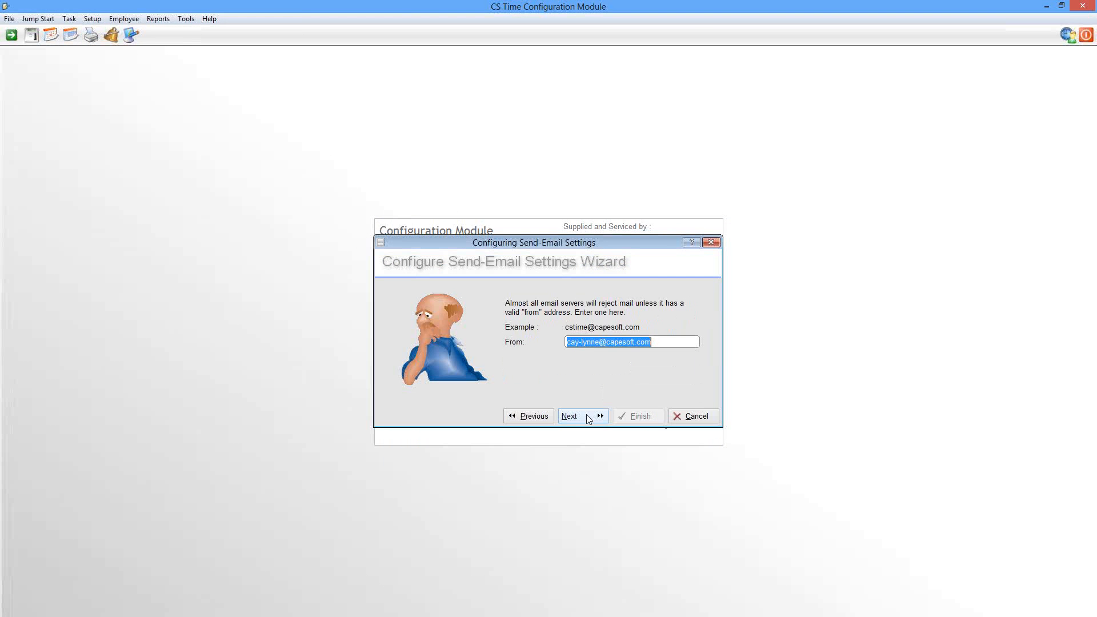
click(589, 419)
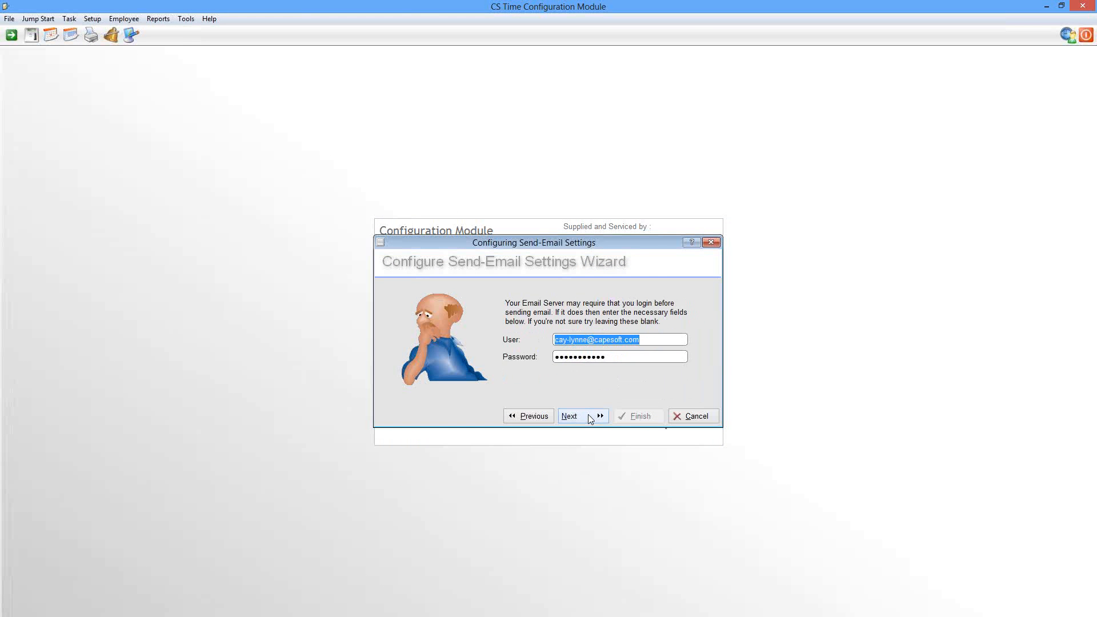
click(591, 418)
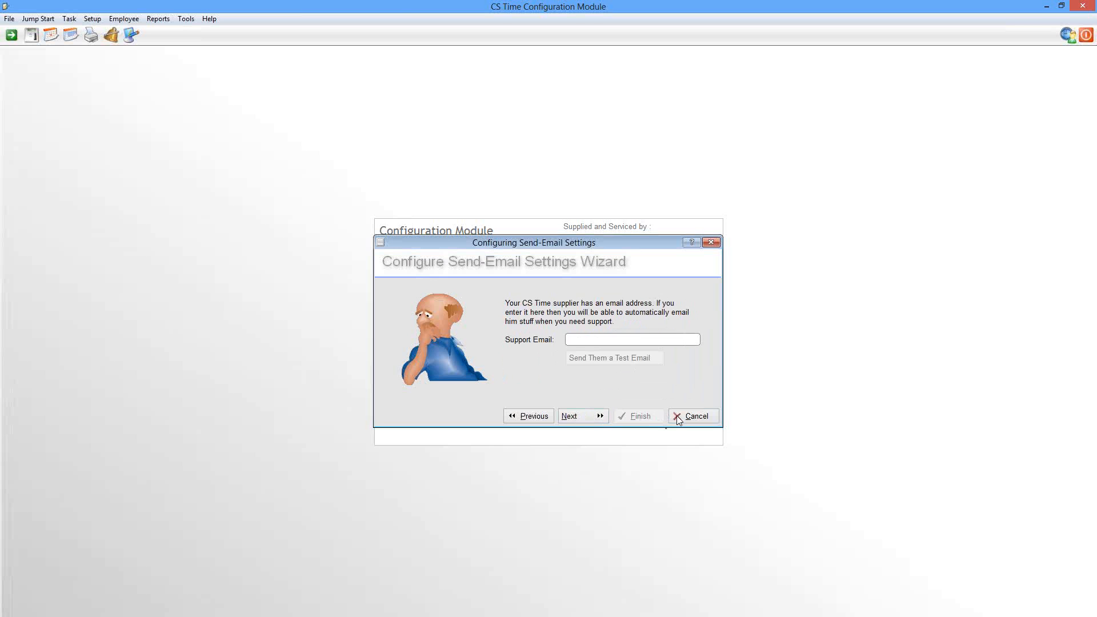
click(584, 416)
click(650, 416)
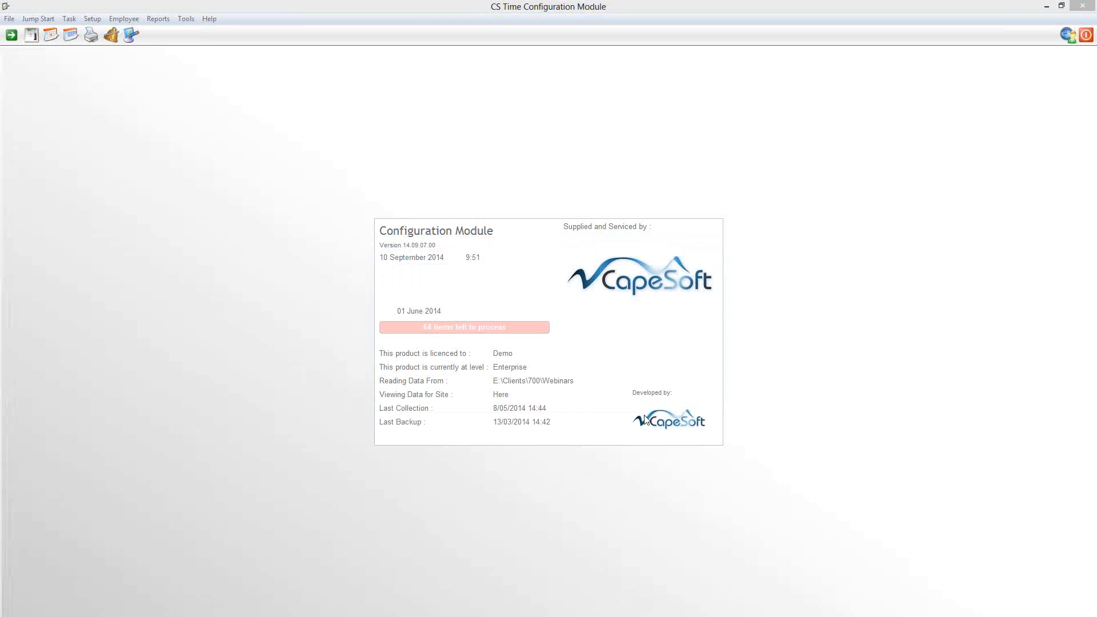